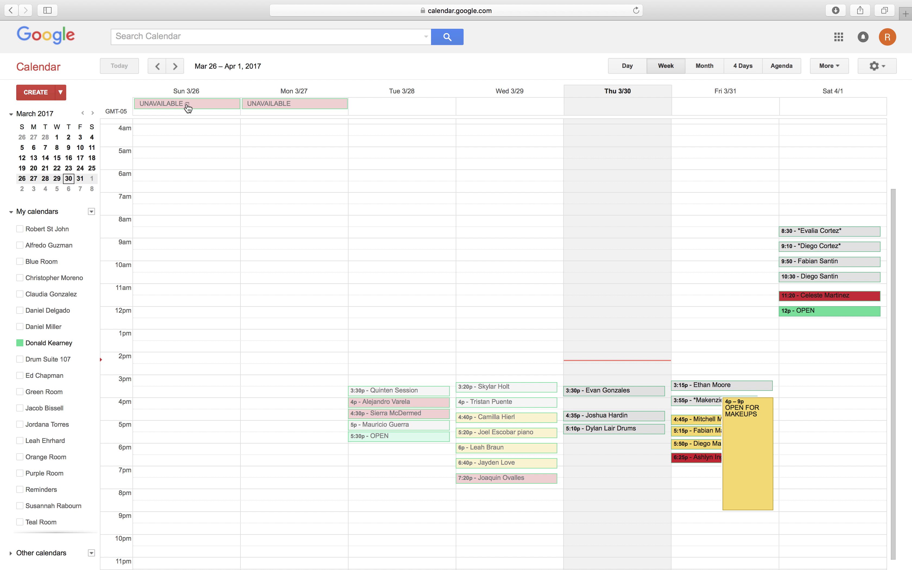
View today's schedule, Thursday 3/30, in Day view and return to Week view.
left_click_drag(194, 68, 263, 68)
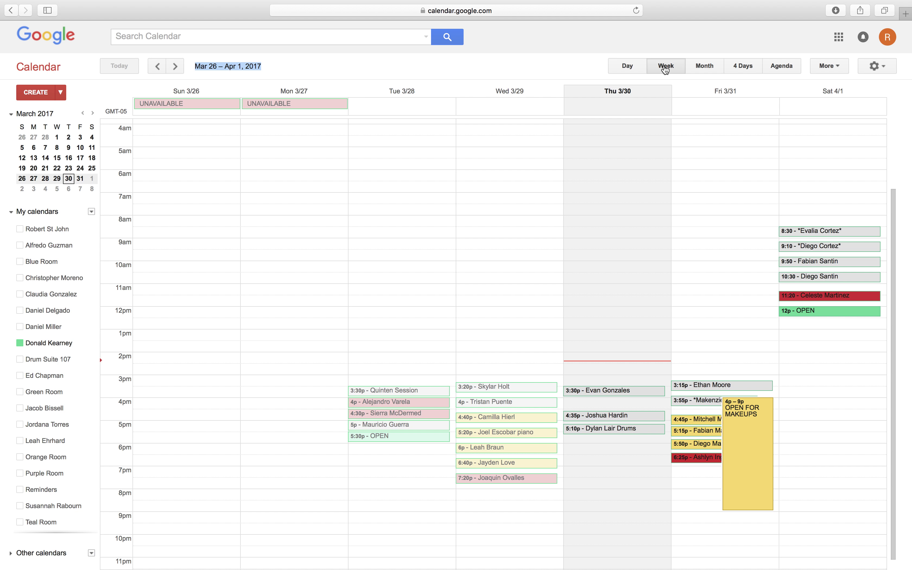
left_click(626, 70)
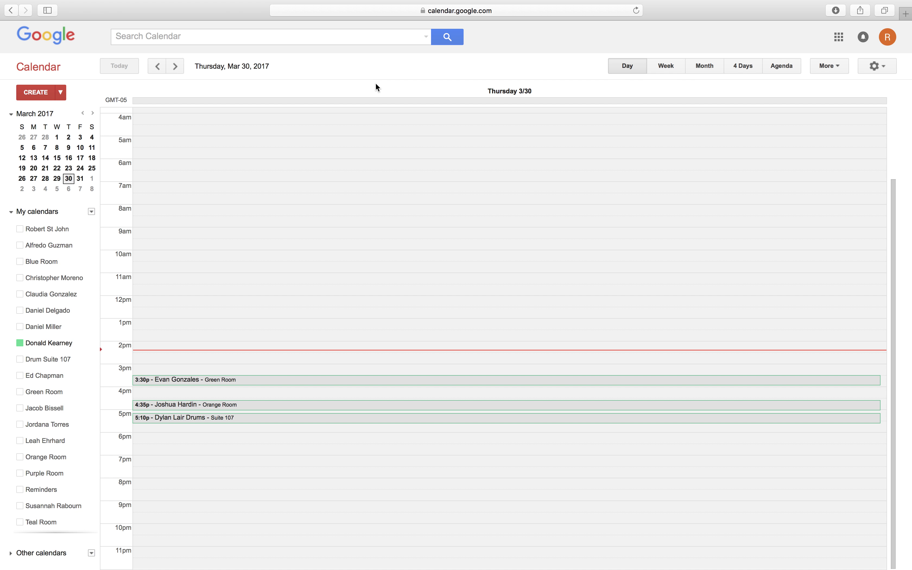
left_click(662, 72)
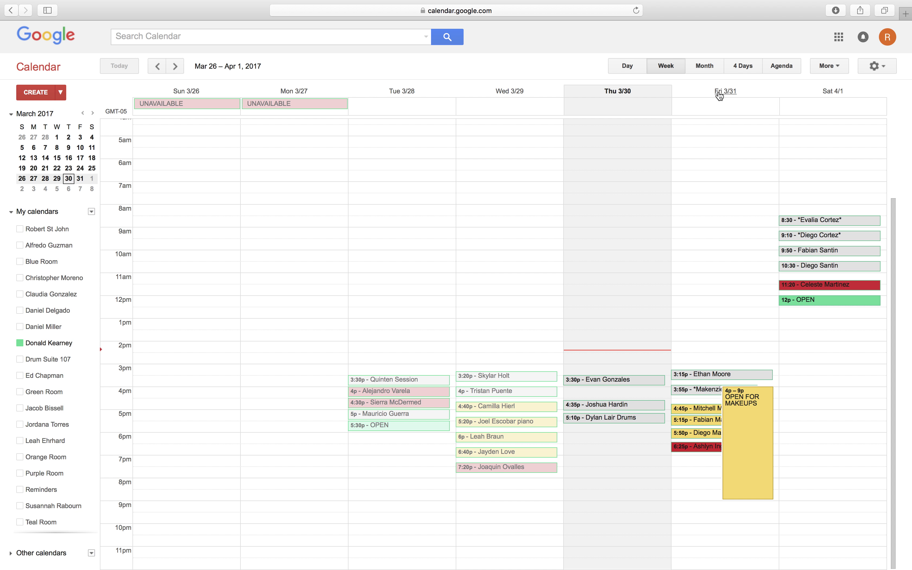
Open Friday 3/31 as a single day from the week schedule and return to the full week.
left_click(719, 94)
left_click(662, 69)
left_click(725, 92)
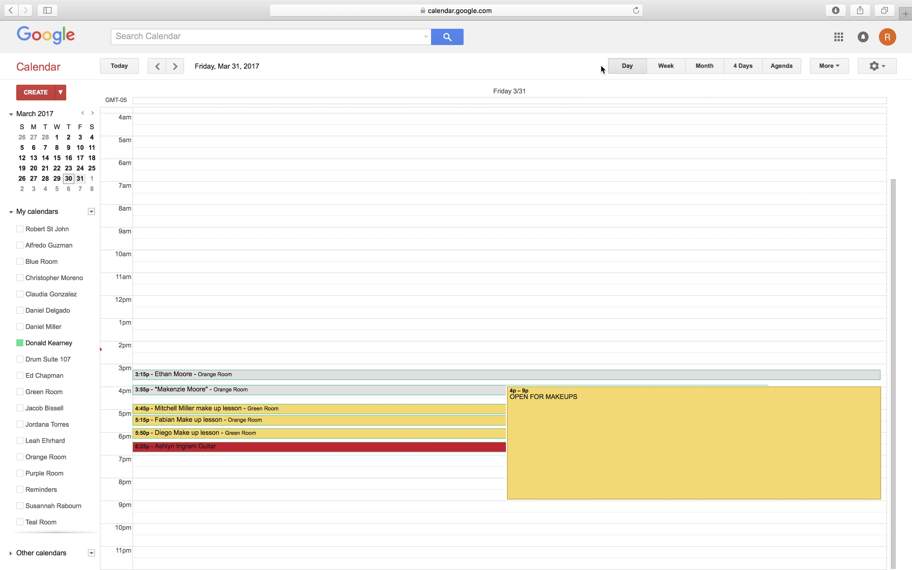
left_click(665, 68)
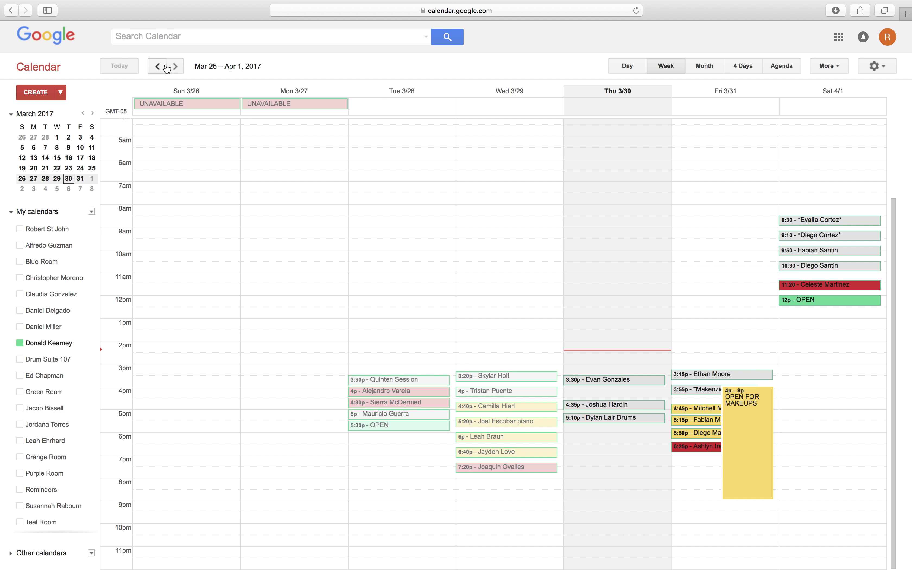
Switch to Day view and step back day by day from Friday, Mar 31 to Sunday, Mar 26, 2017.
left_click(641, 70)
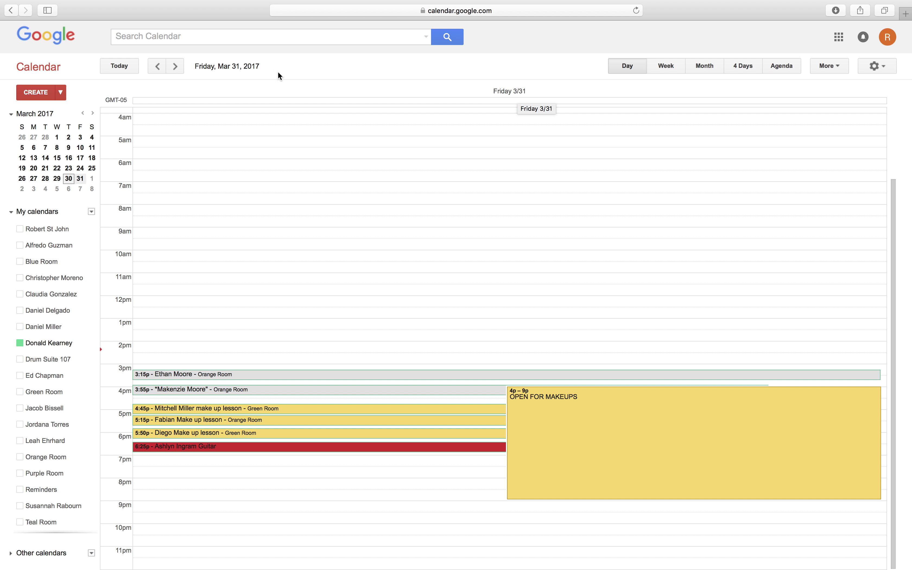
left_click(160, 69)
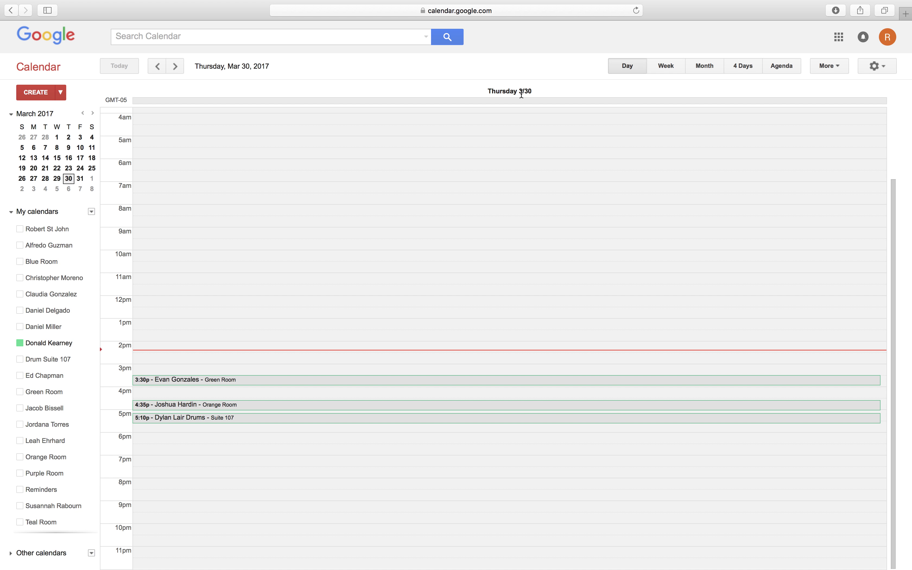
left_click(162, 70)
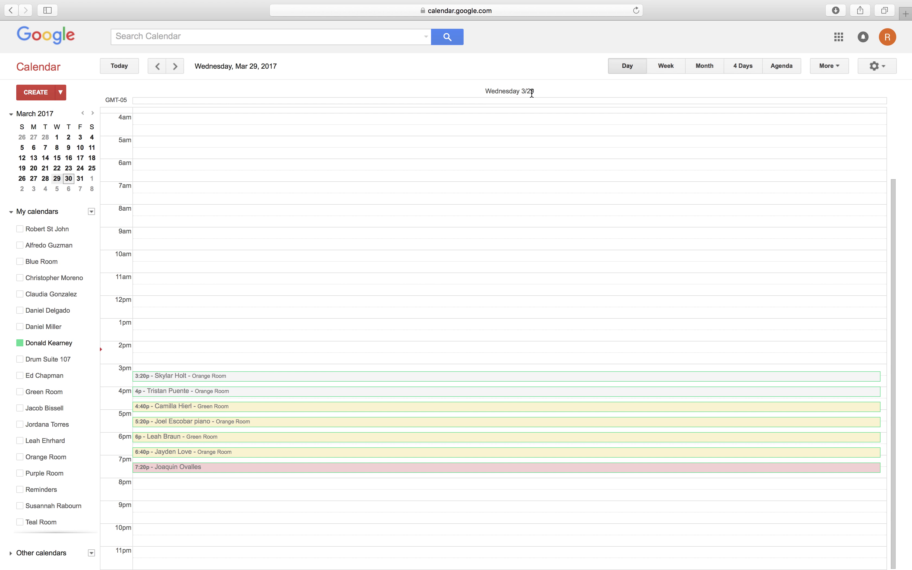
left_click(153, 72)
left_click(153, 71)
left_click(153, 71)
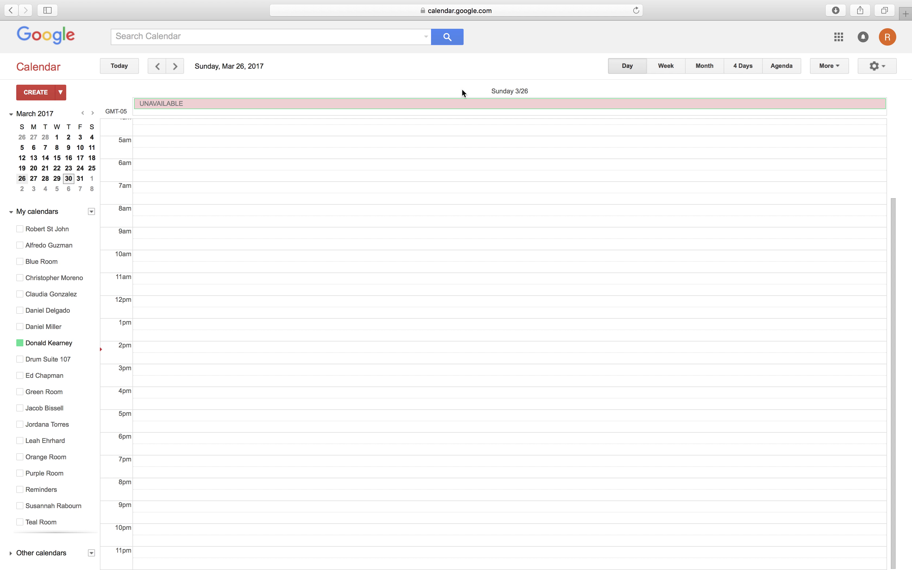
Step forward four days from Sunday, Mar 26 and return to Week view.
left_click(179, 69)
left_click(180, 69)
left_click(179, 69)
left_click(176, 67)
left_click(668, 72)
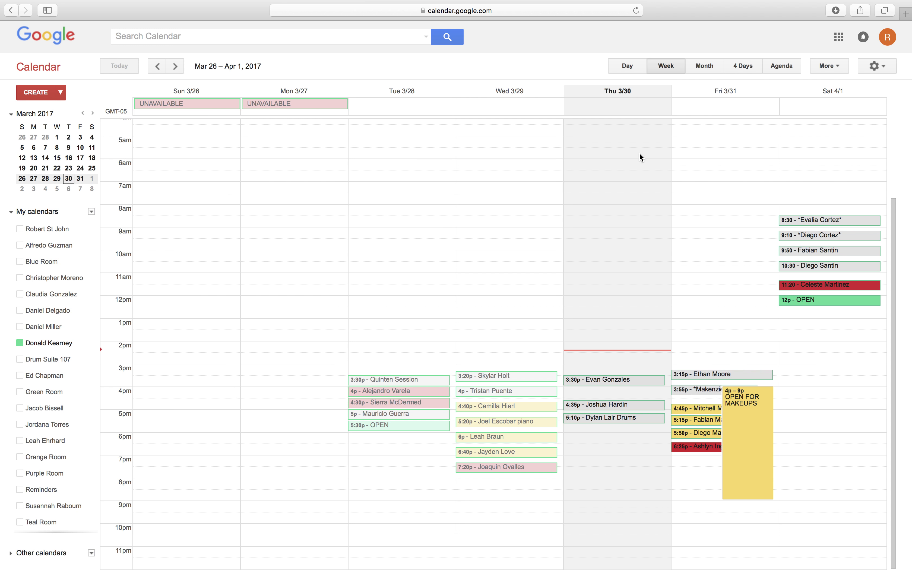
Advance the Week view one week at a time to Apr 16 – 22, 2017, checking the date range.
left_click(177, 68)
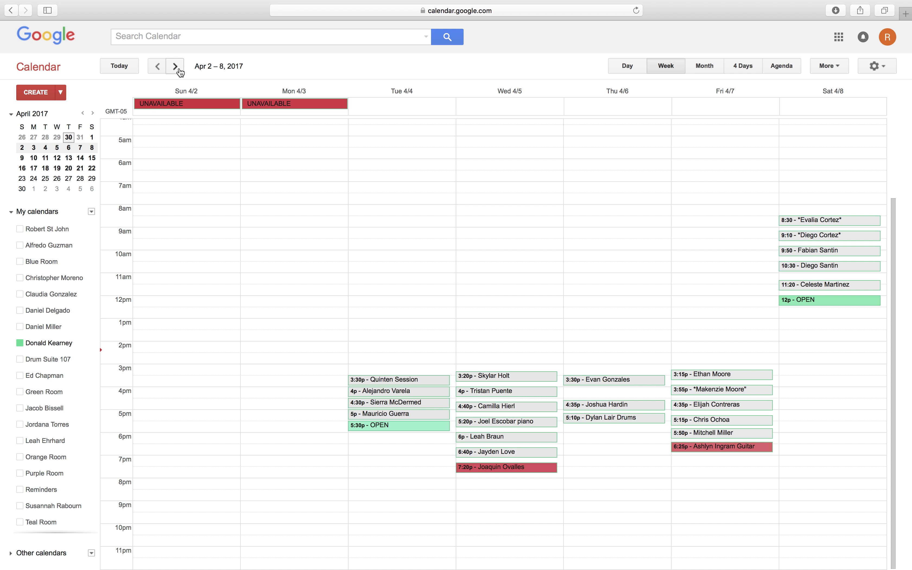
left_click_drag(194, 66, 244, 64)
left_click(176, 70)
left_click_drag(194, 66, 203, 66)
left_click(259, 62)
left_click(176, 67)
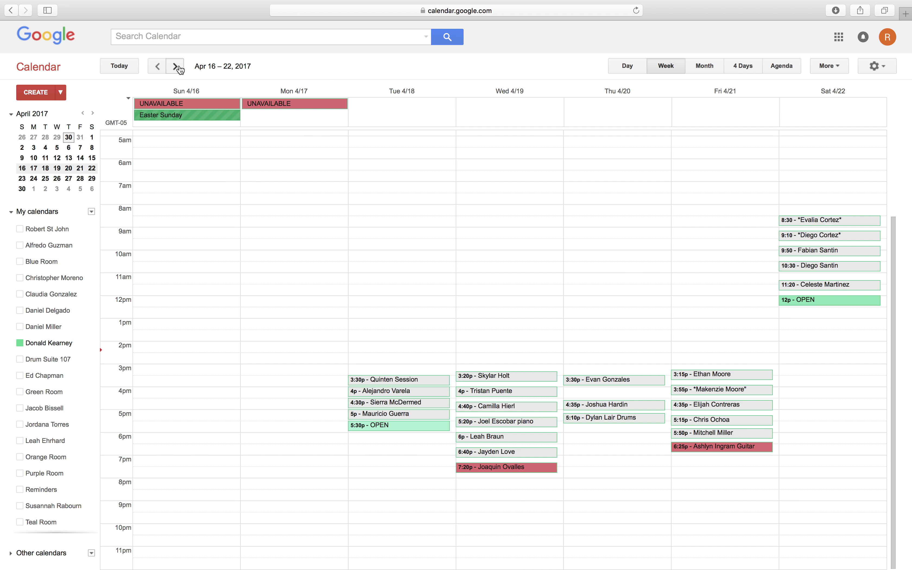
Advance the schedule six more weeks, past May 21 – 27, 2017.
left_click(180, 69)
left_click(179, 69)
left_click(179, 69)
left_click(179, 69)
left_click(180, 68)
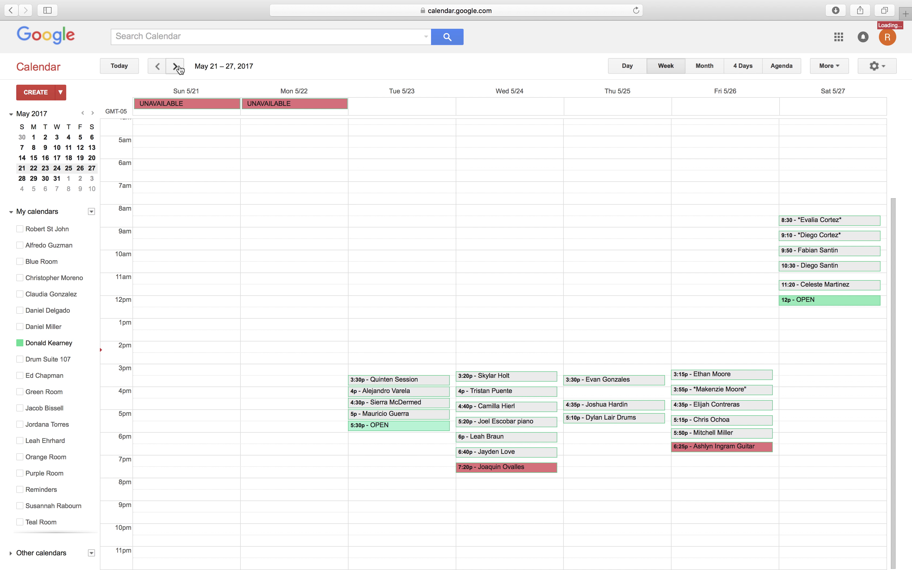
left_click(180, 69)
Go back nine weeks to the current week, Mar 26 – Apr 1, 2017.
left_click(161, 71)
left_click(161, 72)
left_click(161, 72)
left_click(161, 72)
left_click(161, 72)
left_click(161, 71)
left_click(161, 72)
left_click(161, 72)
left_click(161, 71)
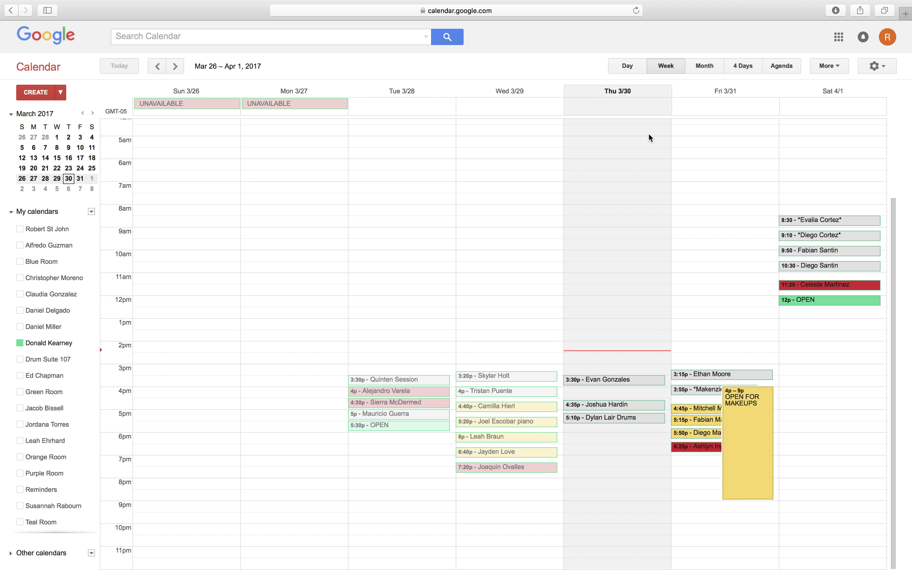
View the schedule in Month, 4 Days and Agenda layouts and return to Week view.
left_click(701, 68)
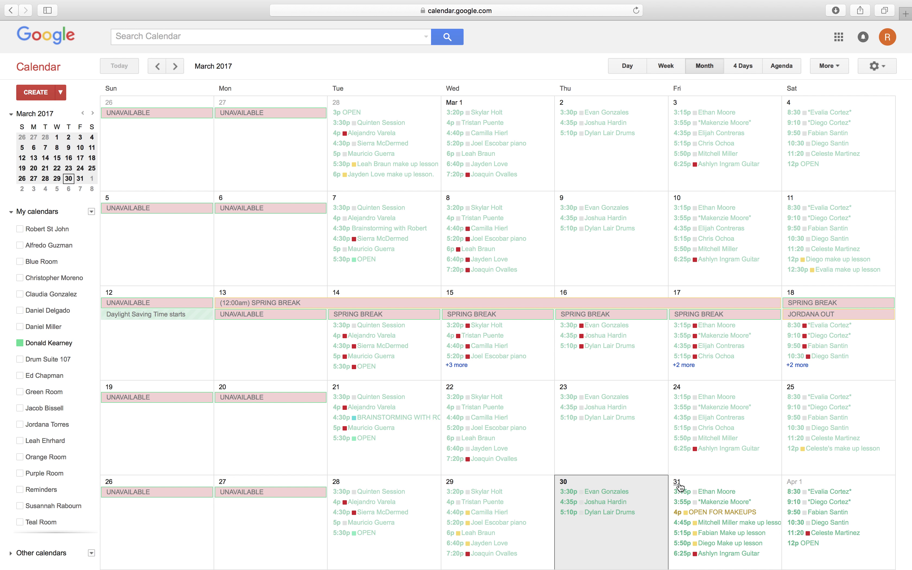
left_click(732, 69)
left_click(774, 68)
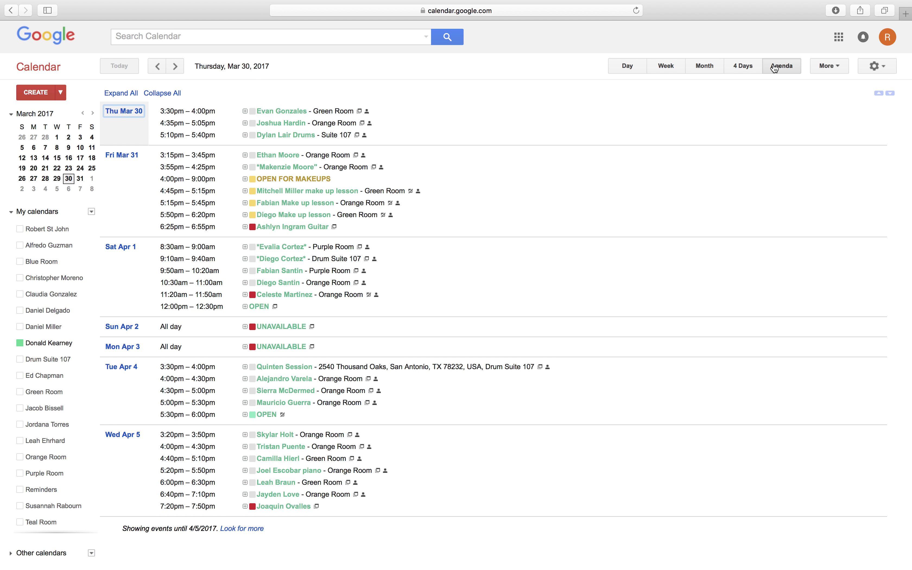
left_click(667, 68)
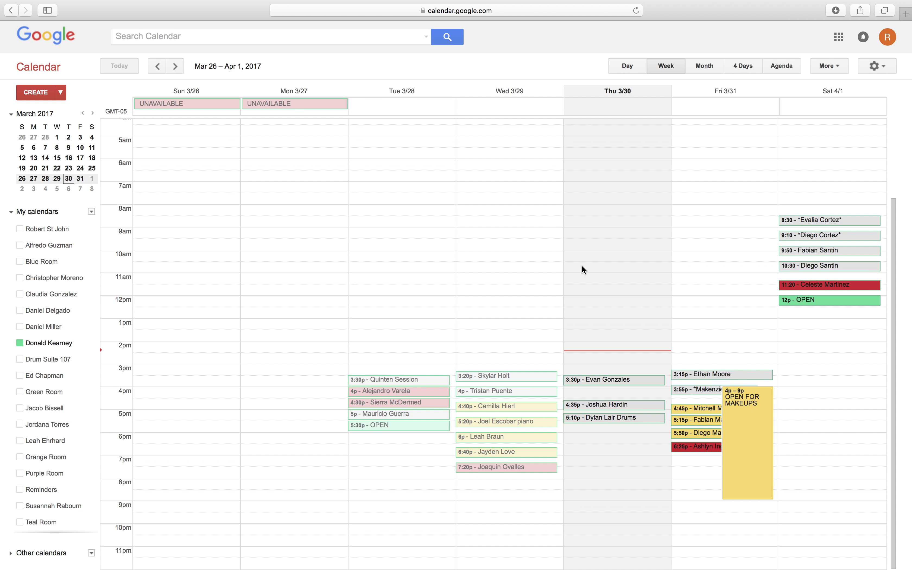
Open the details of the Thursday 3/30 3:30pm lesson, examine its location and calendar entries, and close them.
left_click(603, 381)
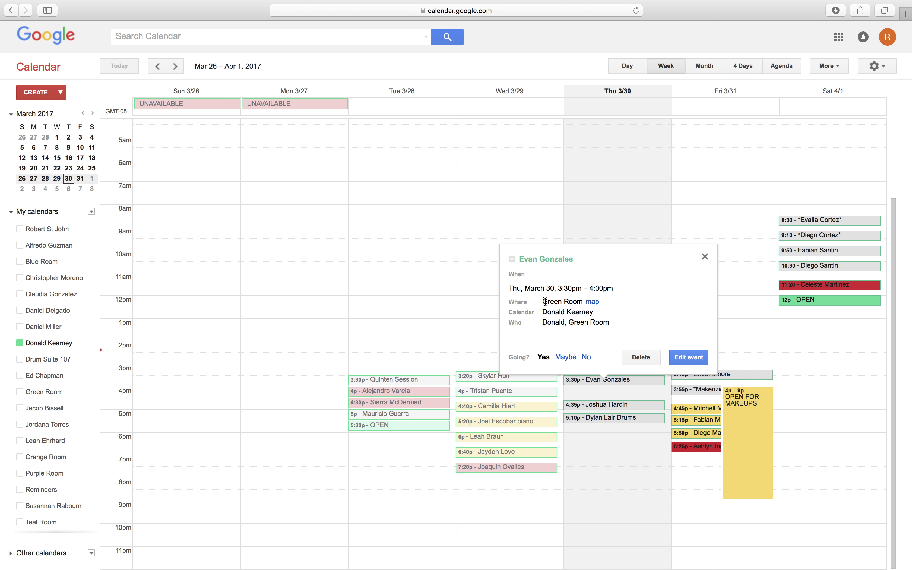
mouse_move(544, 301)
left_mouse_down()
mouse_move(586, 301)
mouse_move(575, 311)
mouse_move(544, 312)
left_mouse_up()
left_click(595, 310)
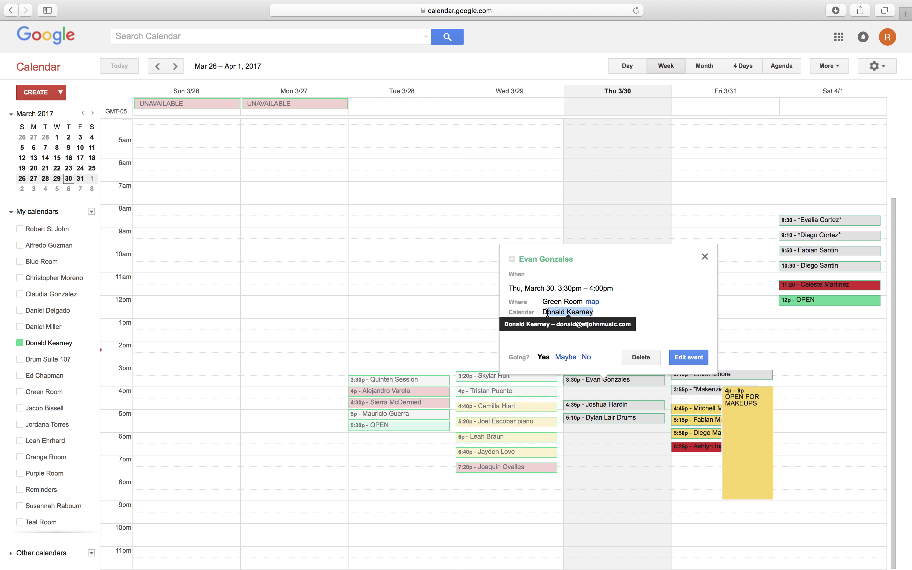
left_click(643, 309)
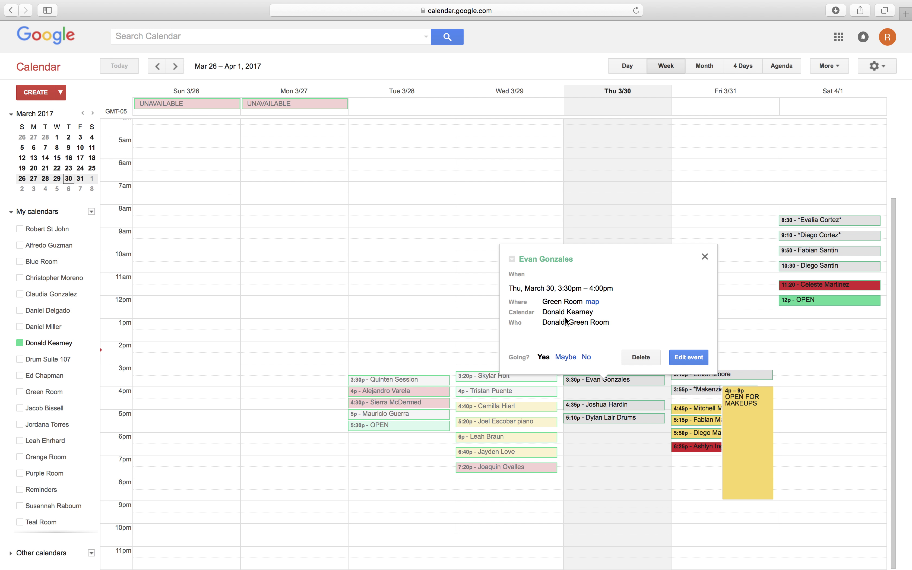
left_click(704, 257)
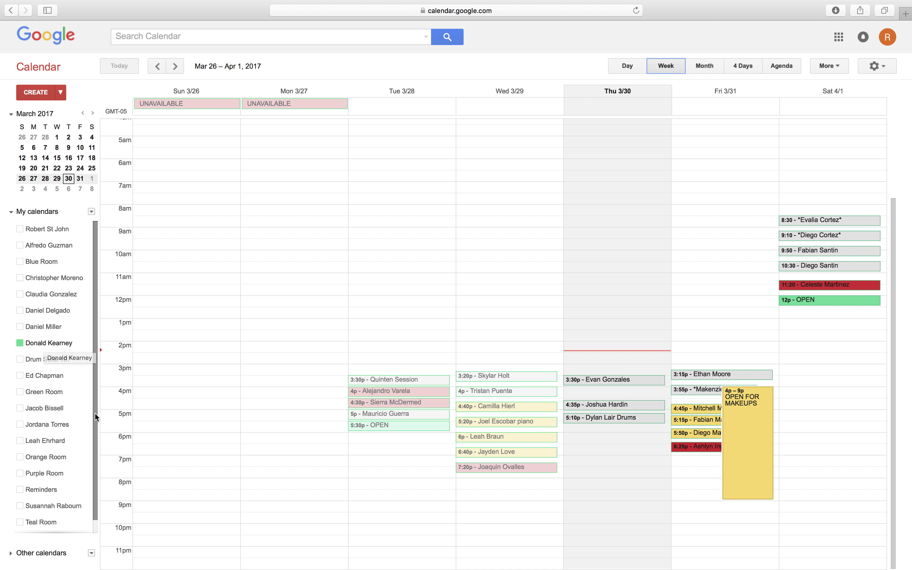
Hide the displayed teacher's calendar, and briefly show the first calendar under My calendars on its own.
left_click(60, 350)
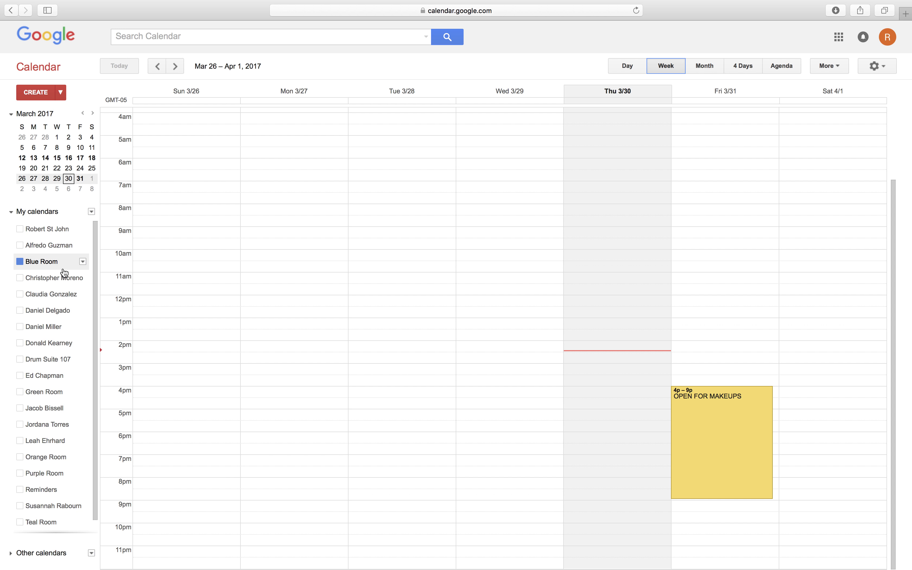
left_click(47, 230)
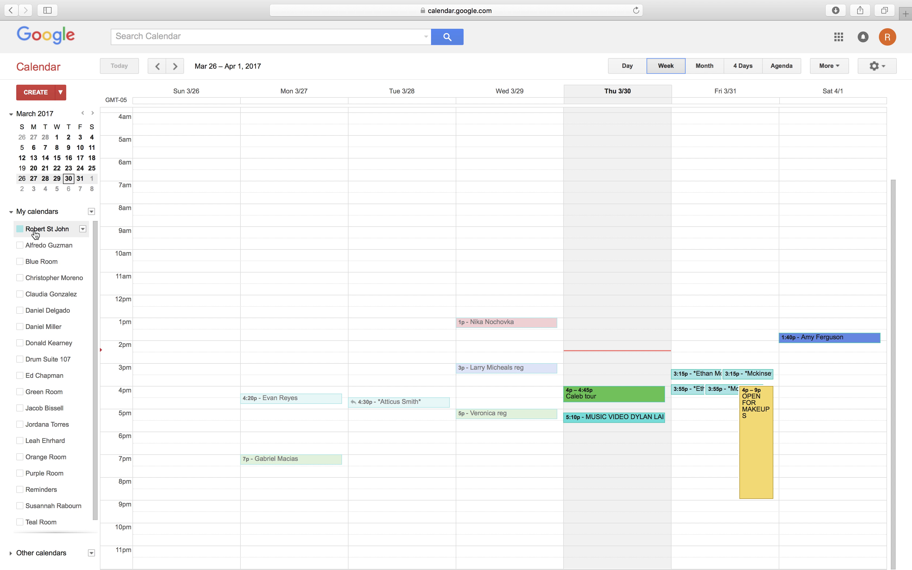
left_click(48, 229)
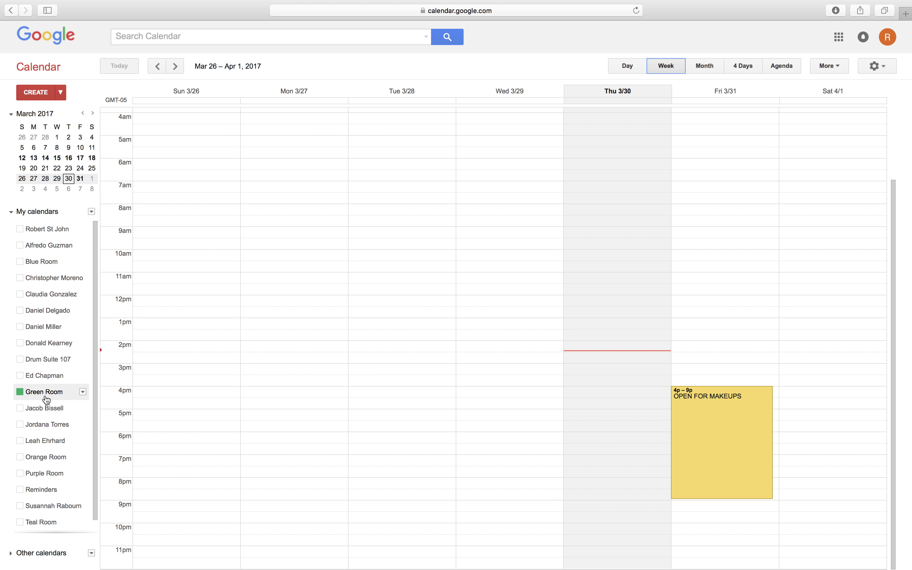
View the first, second and fourth calendars under My calendars one at a time, hiding each after viewing.
left_click(58, 235)
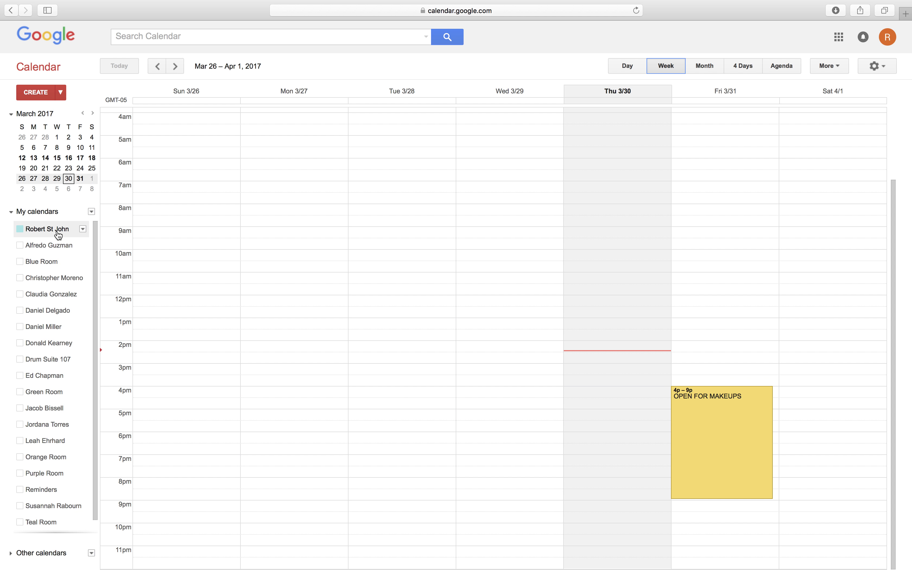
left_click(58, 235)
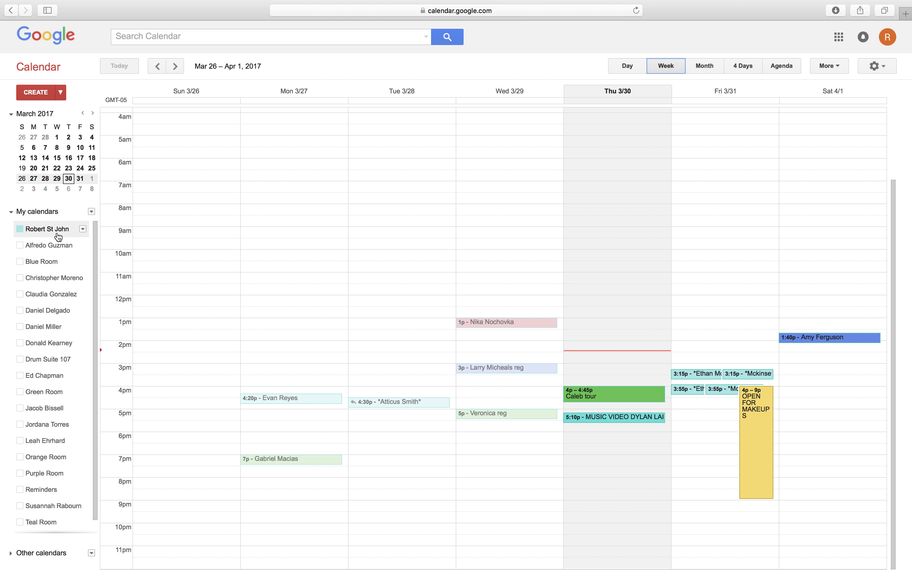
left_click(58, 251)
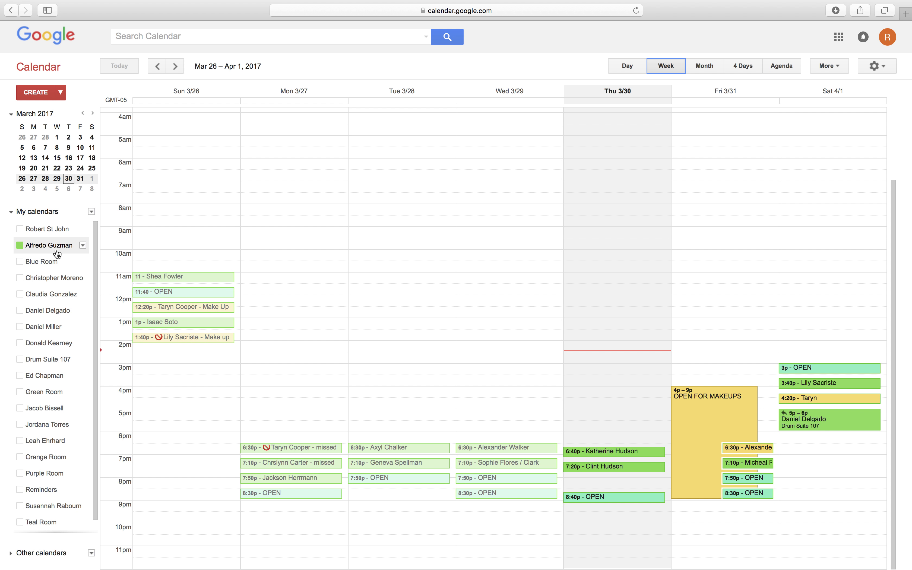
left_click(56, 245)
left_click(56, 278)
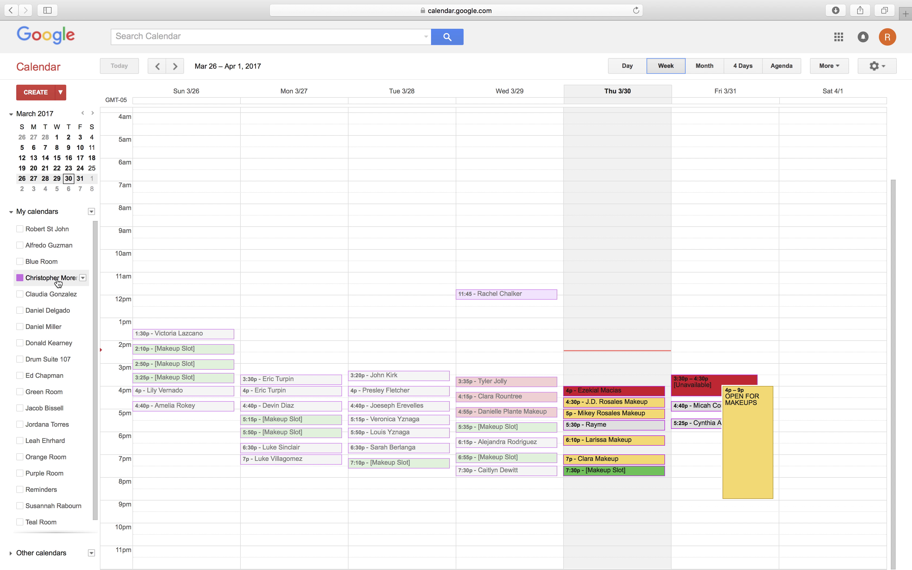
left_click(58, 282)
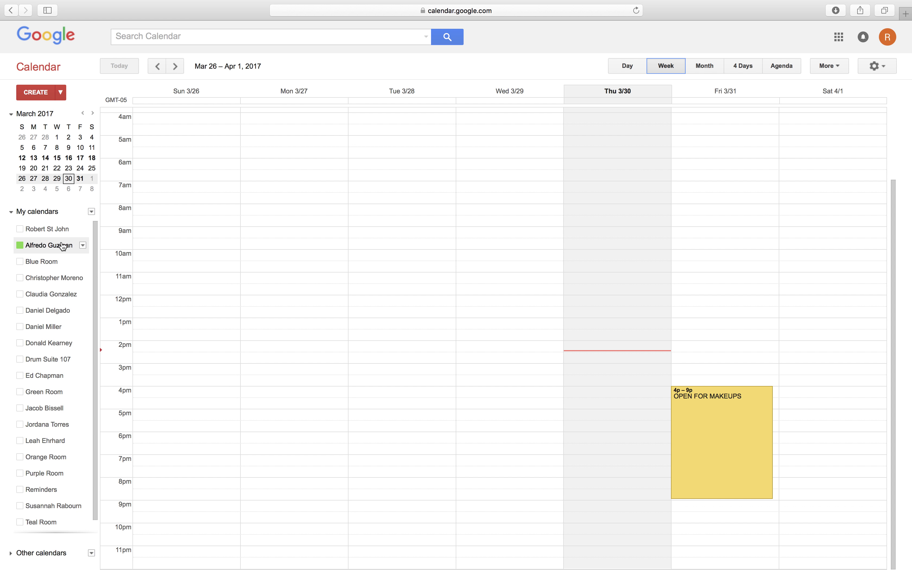
Overlay several teachers' calendars on the Mar 26 – Apr 1 week to view their lessons together.
left_click(61, 281)
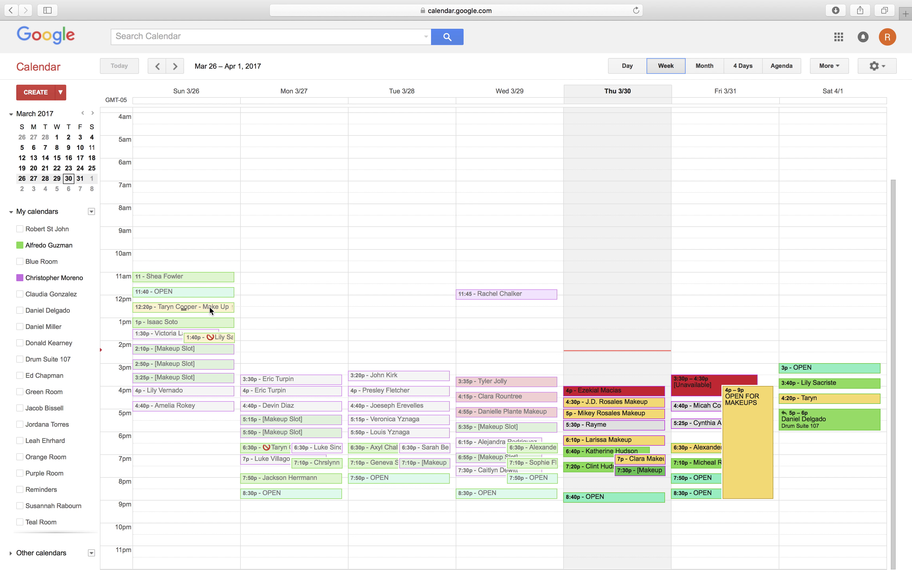
left_click(63, 301)
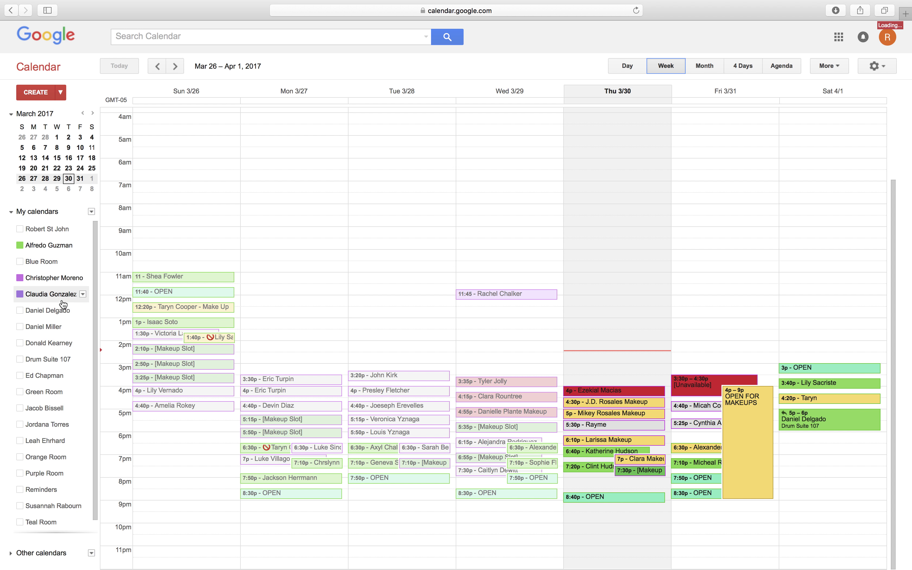
left_click(63, 327)
left_click(62, 342)
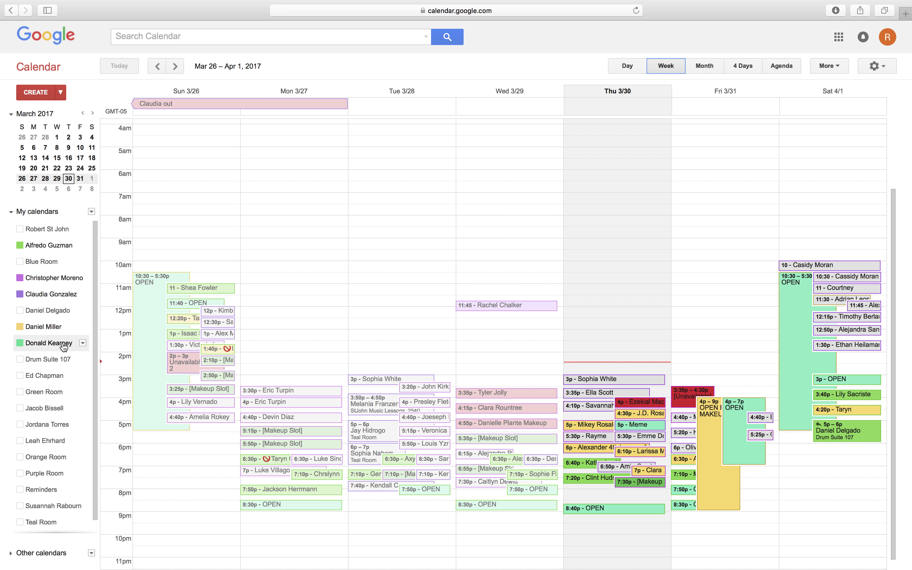
left_click(62, 376)
left_click(65, 410)
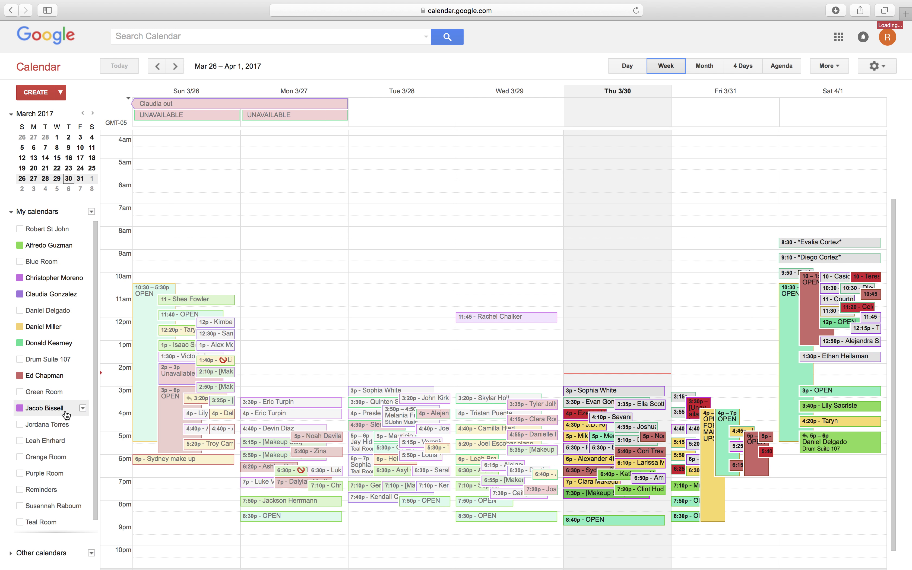
left_click(65, 429)
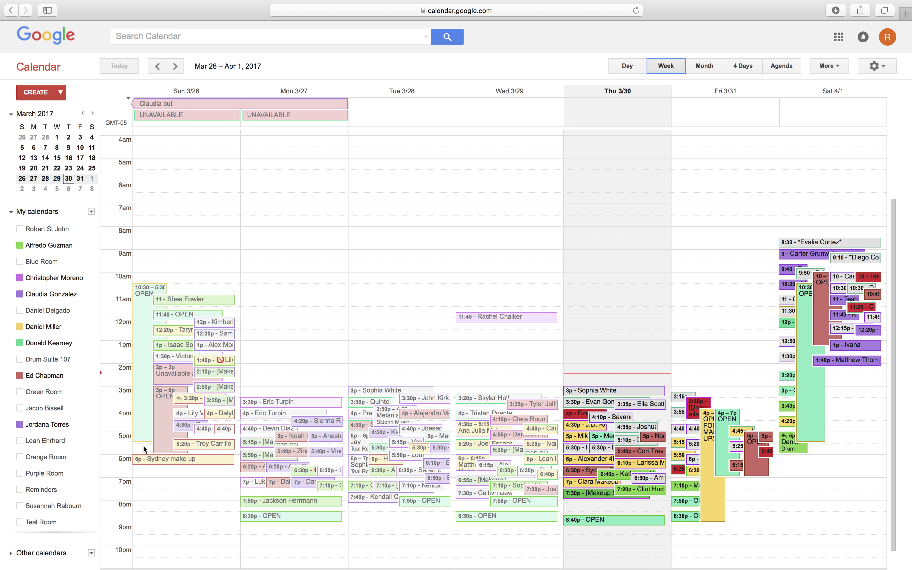
Hide all of the overlaid teachers' calendars.
left_click(61, 429)
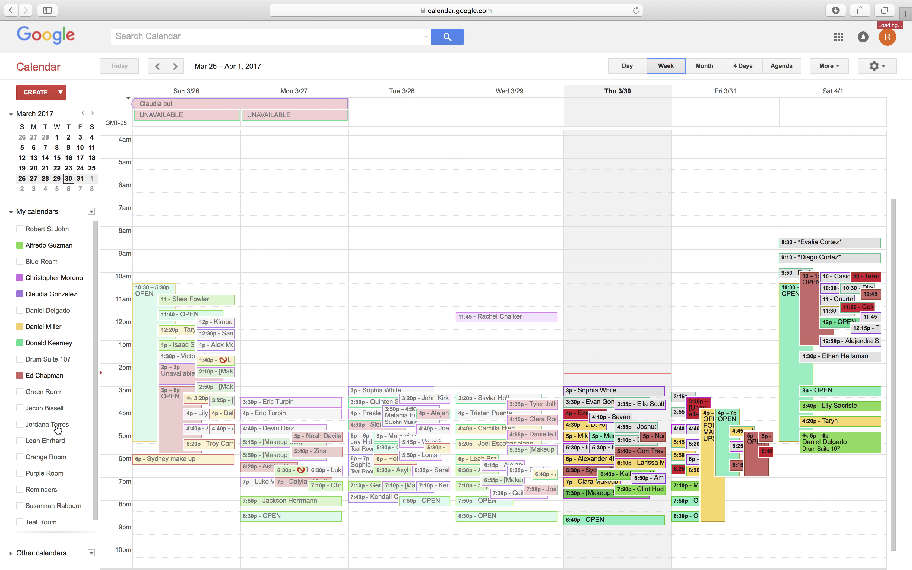
left_click(55, 378)
left_click(53, 350)
left_click(51, 326)
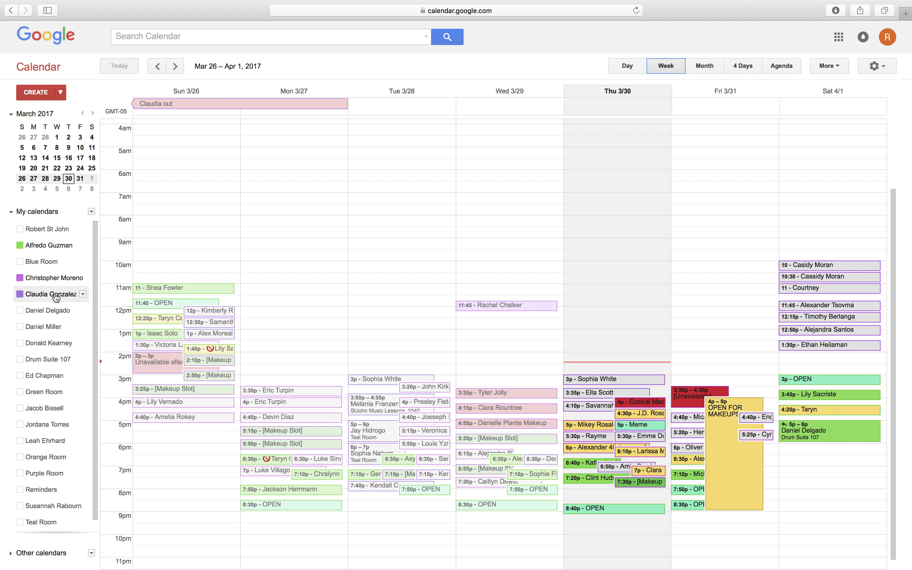
left_click(56, 290)
left_click(54, 245)
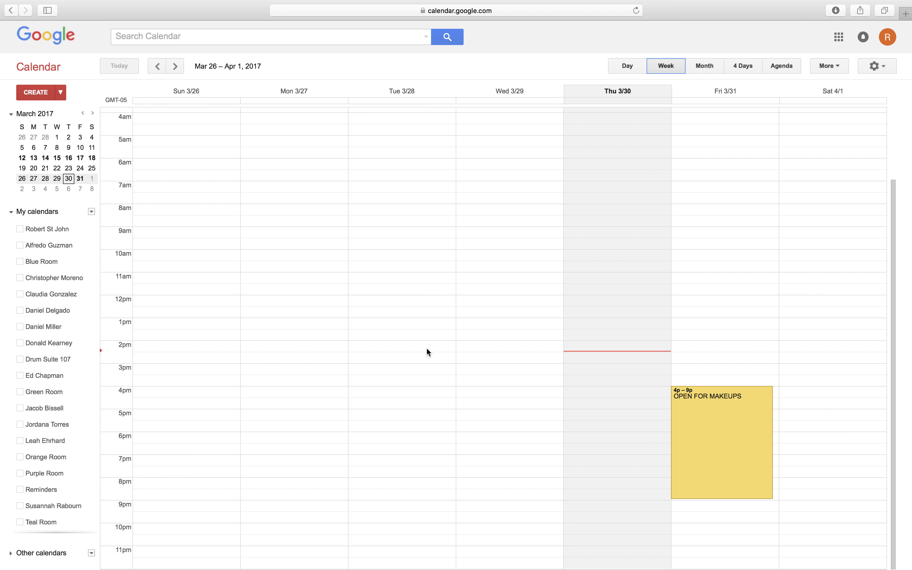
left_click(74, 279)
Show the teacher's calendar listed just above Drum Suite 107, and view and close the Thursday 3:30pm lesson's details.
left_click(53, 342)
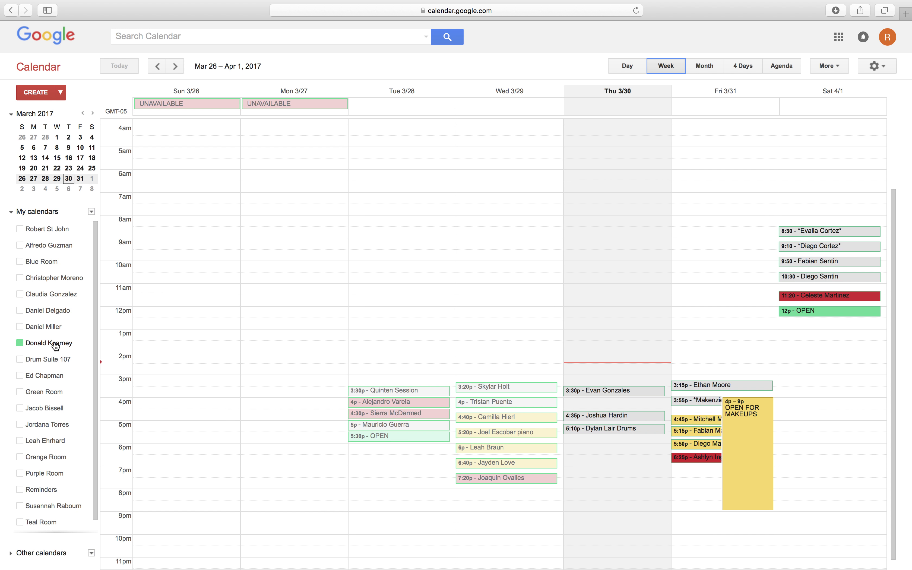
left_click(623, 394)
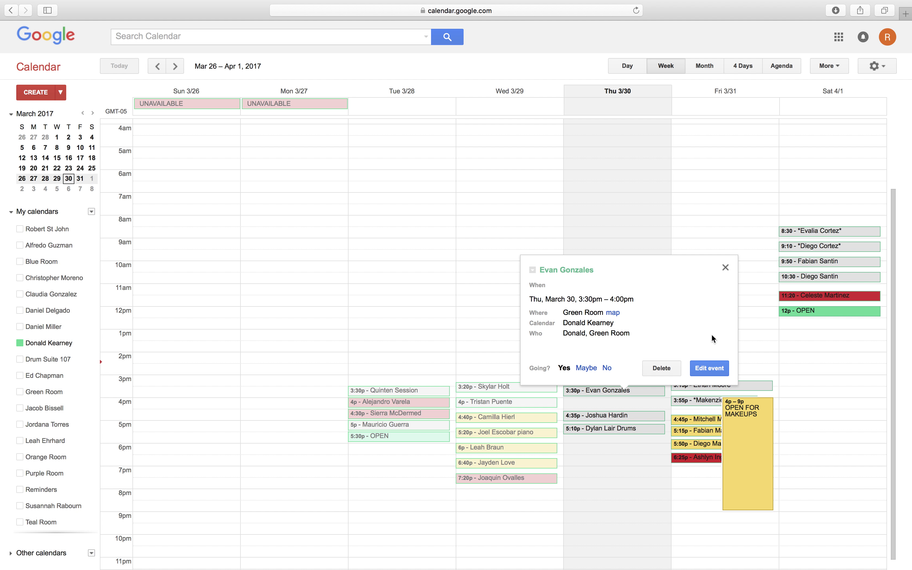
left_click(726, 269)
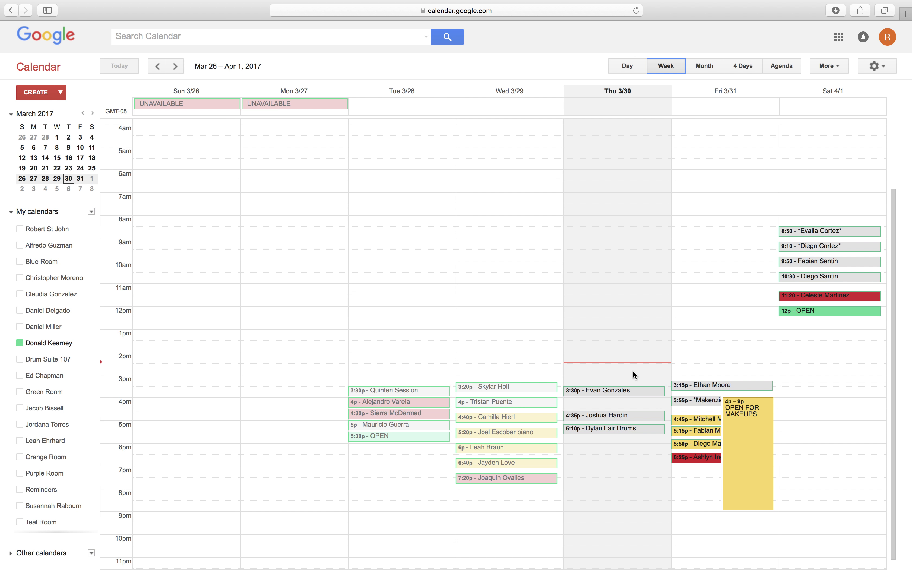